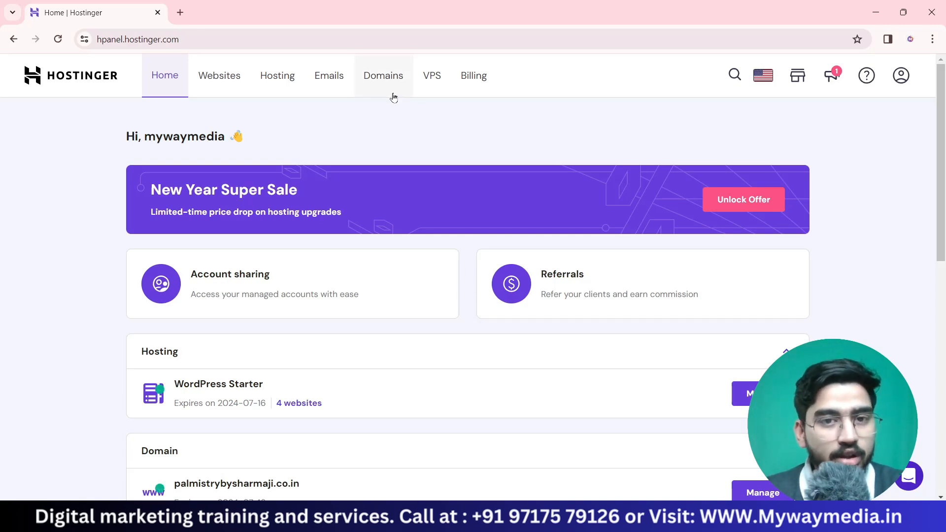
- Look up the domain name technologyfirst in the checker for getting a new domain
click(383, 79)
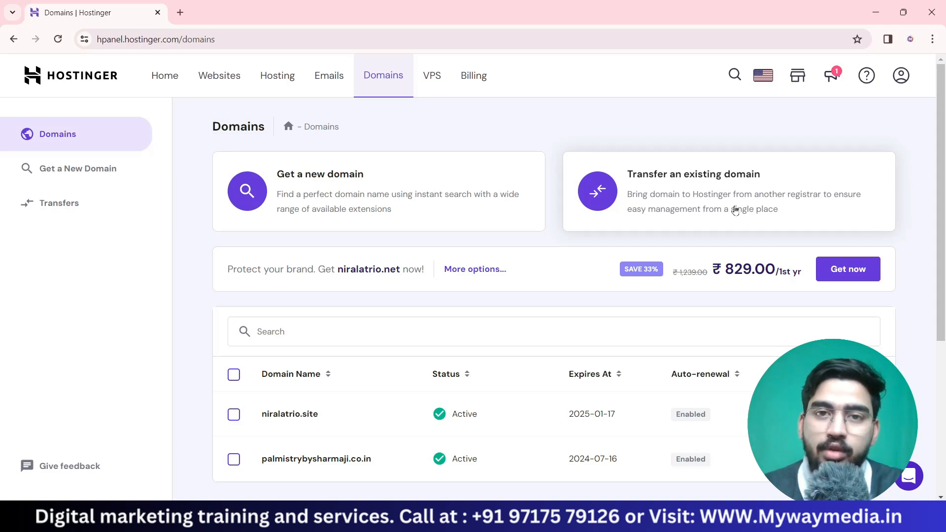
click(343, 178)
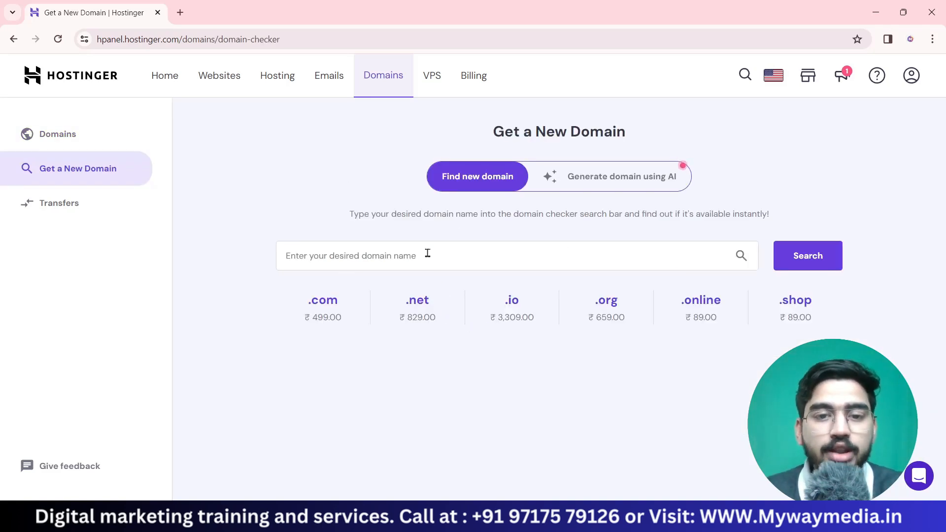
click(428, 253)
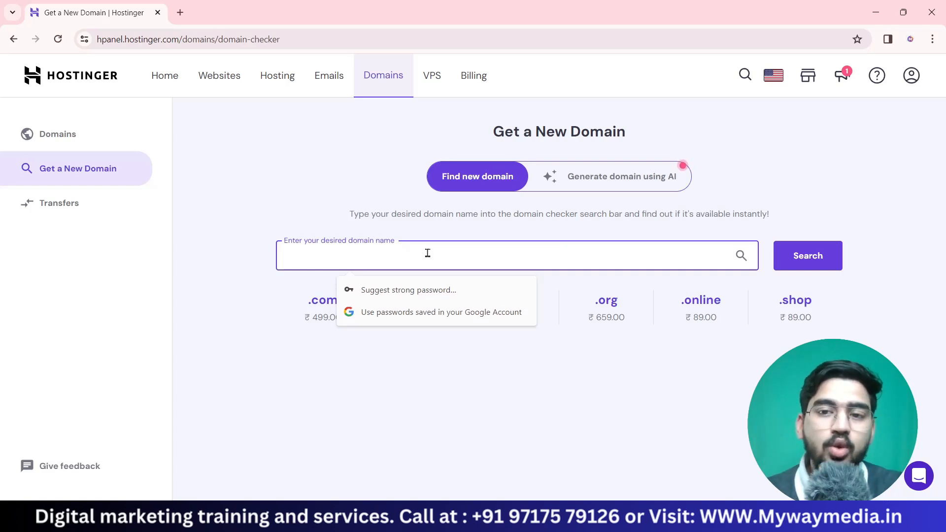
text(t)
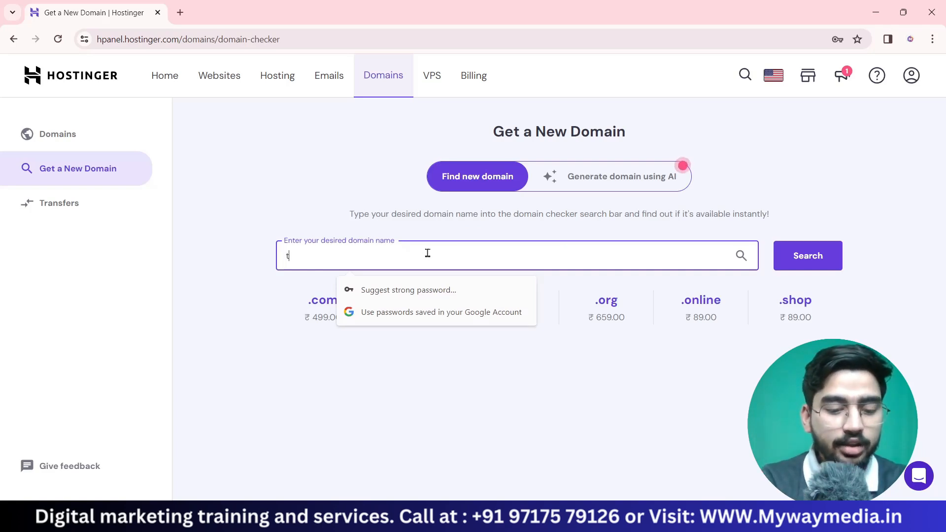
text(echnology)
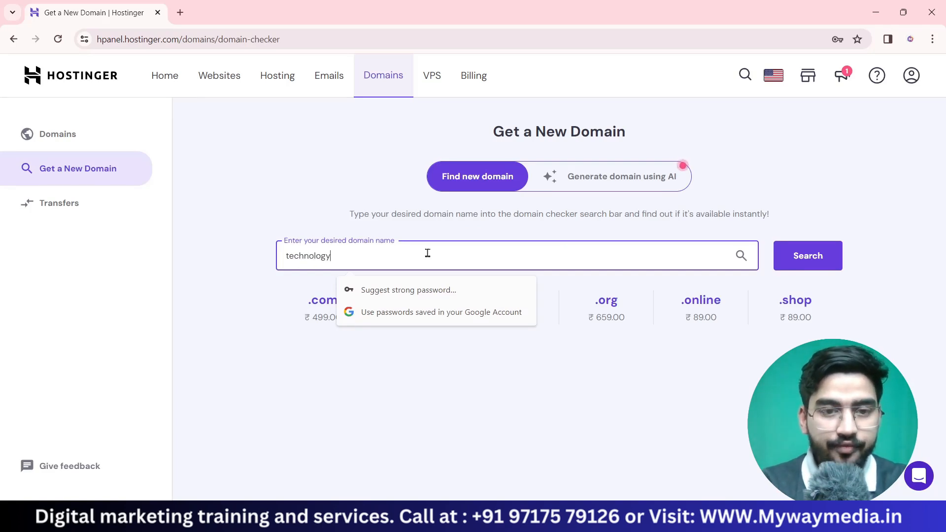
text(first)
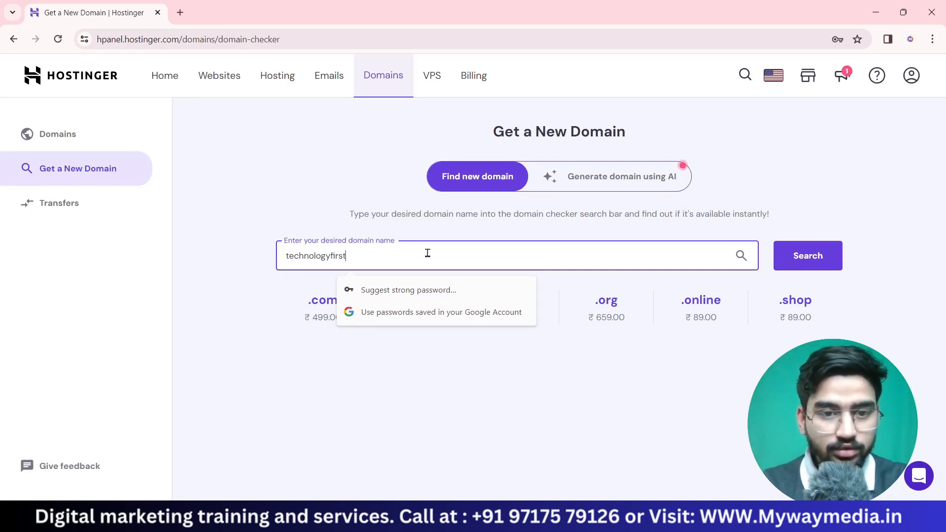
text(.co.in)
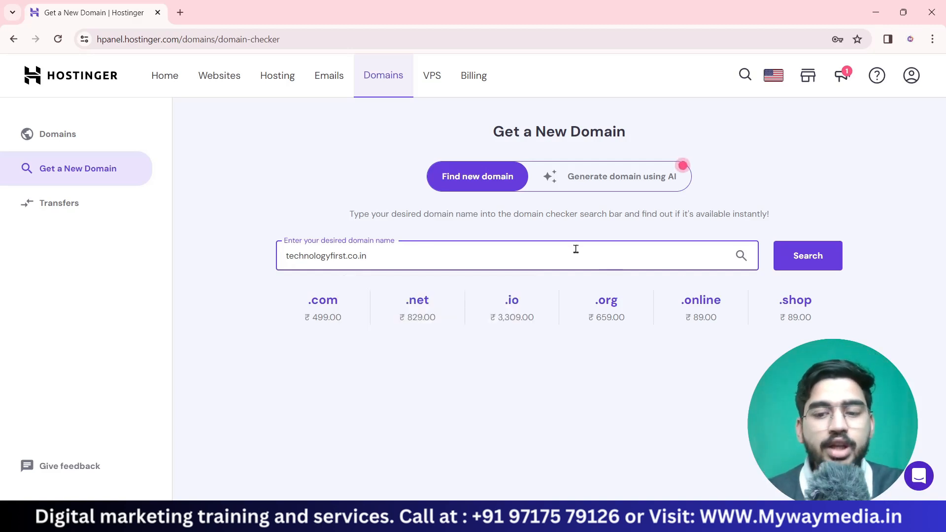
key(BackSpace)
key(BackSpace)
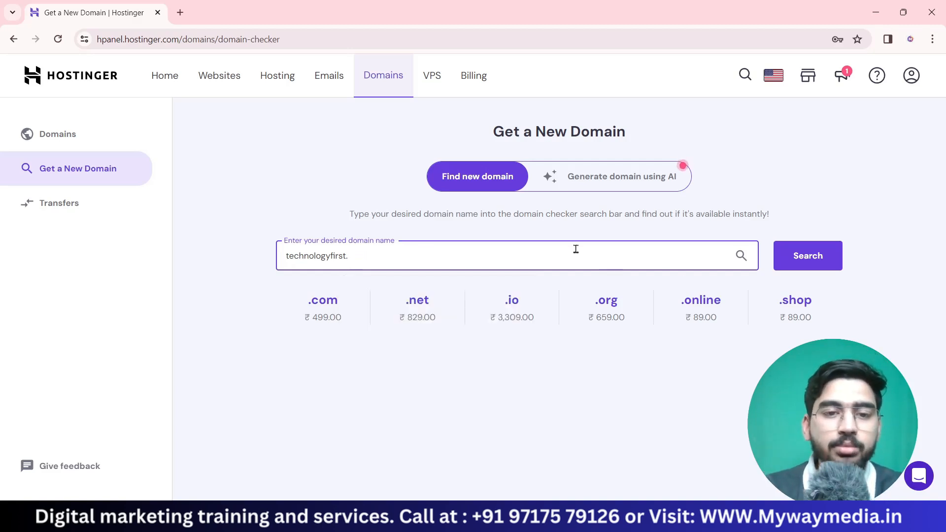
click(837, 259)
- Choose technologyfirst.co.in from the additional domain options for purchase
scroll(621, 239, down, 5)
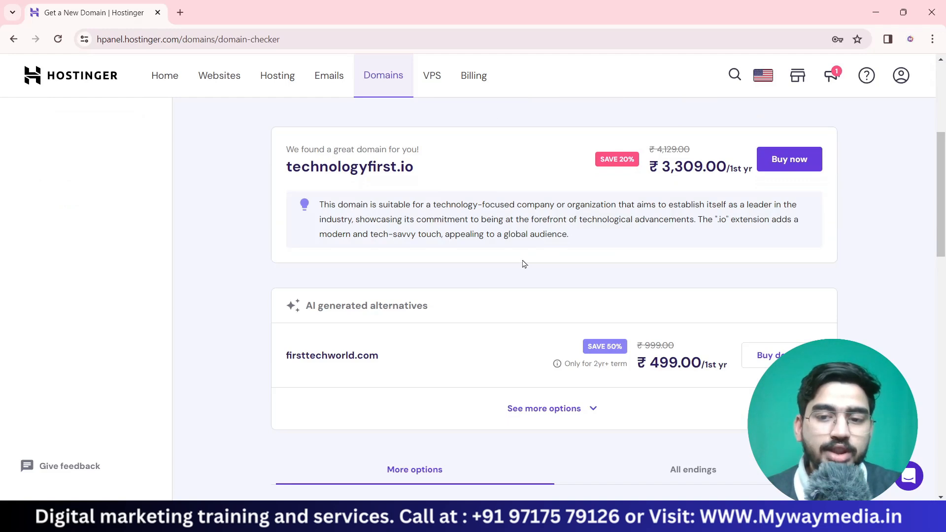
scroll(357, 349, down, 4)
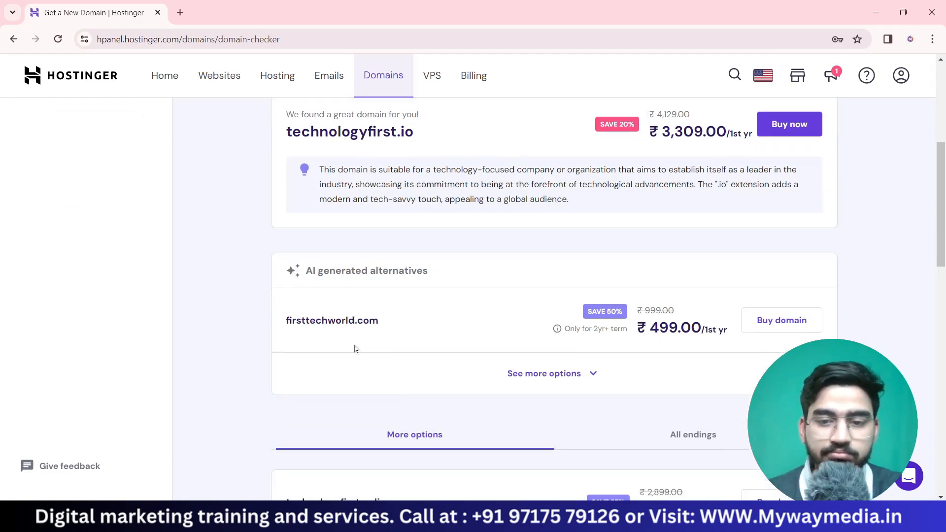
scroll(399, 344, down, 1)
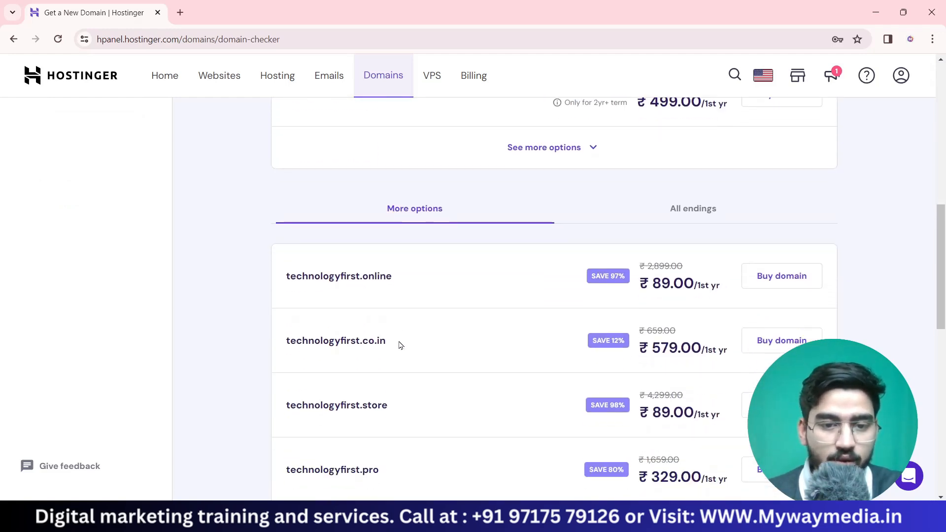
scroll(298, 354, up, 5)
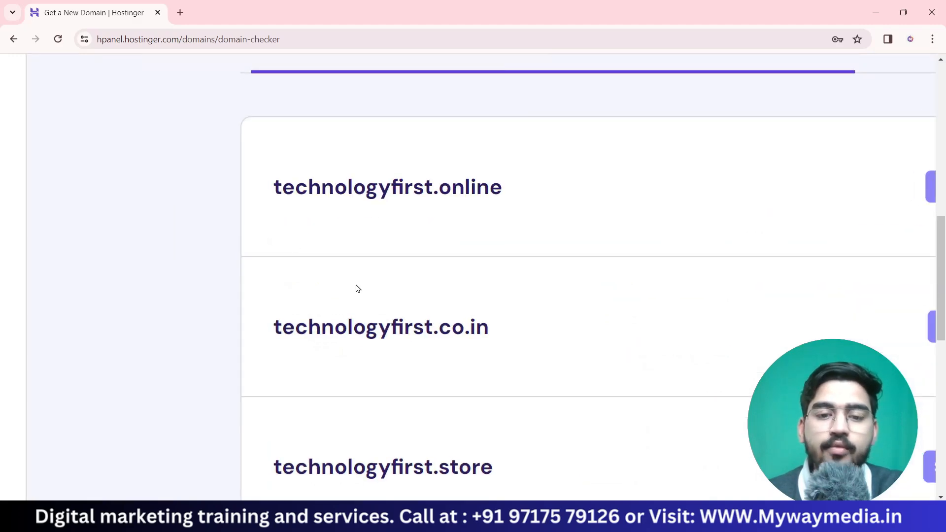
scroll(357, 293, down, 5)
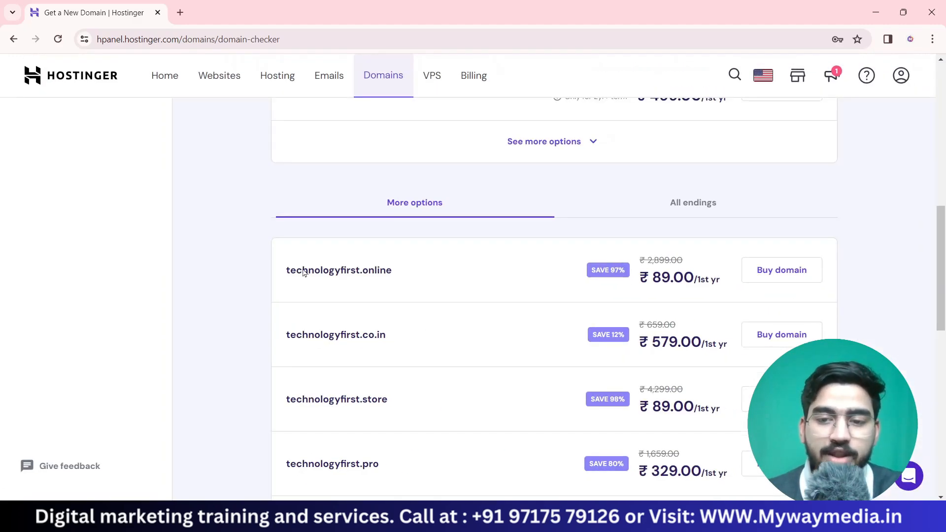
click(775, 343)
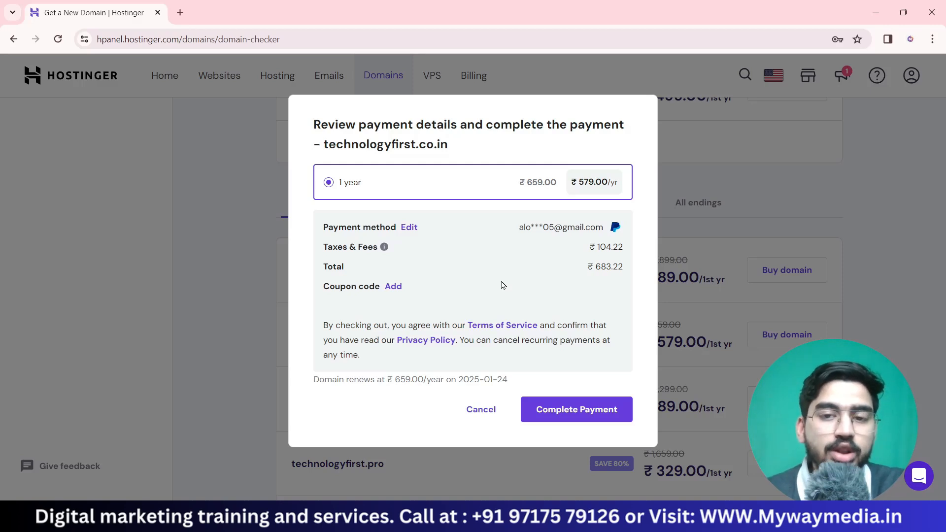
- Change the payment method for the one-year technologyfirst.co.in order to UPI
click(393, 286)
click(411, 291)
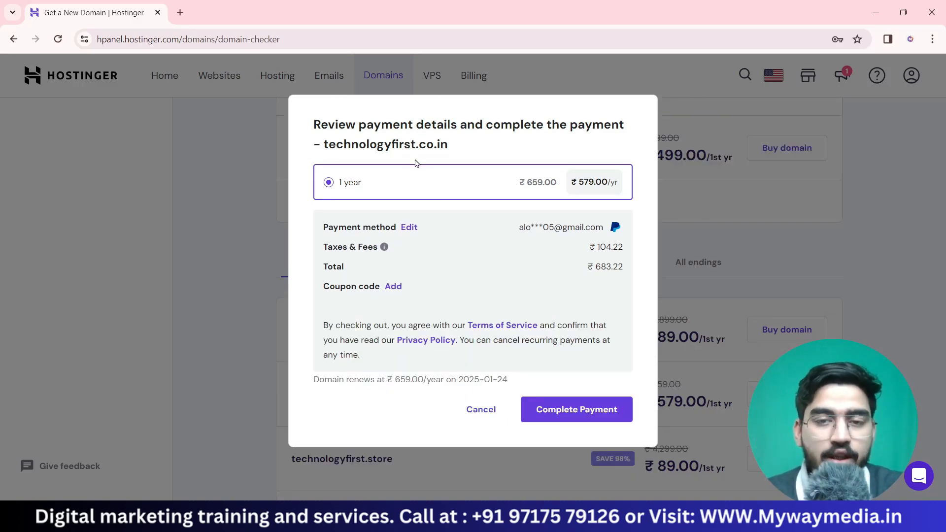
click(413, 231)
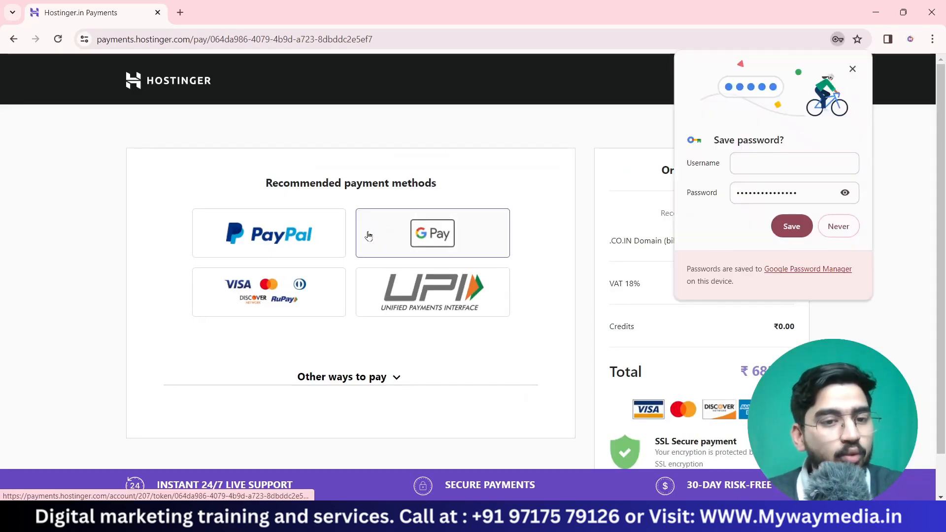
click(396, 295)
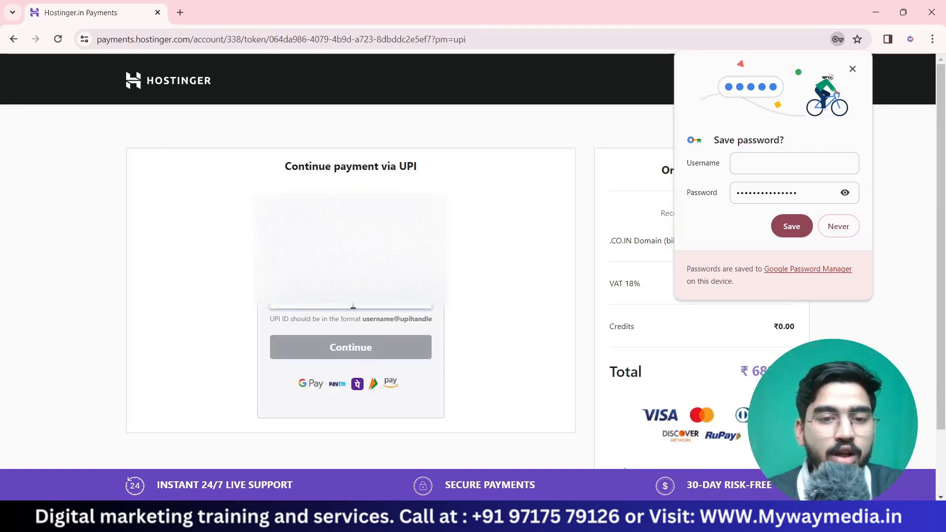
- Submit the UPI details, decline saving the password in the browser, and pay for the domain order
click(351, 347)
click(847, 225)
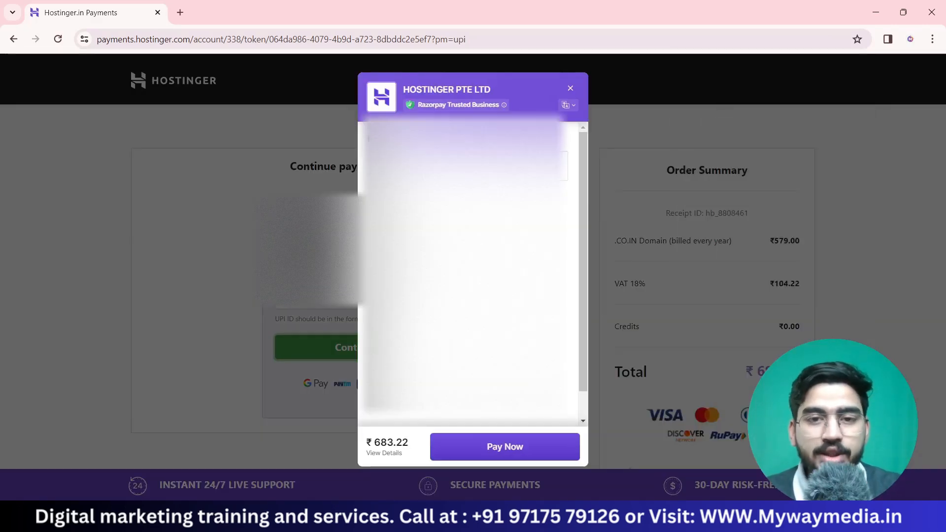
click(463, 166)
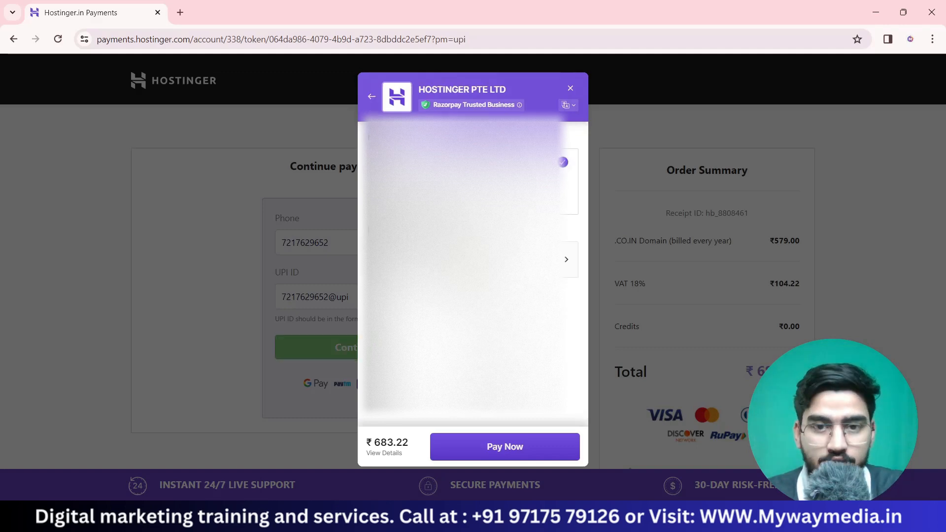
click(500, 447)
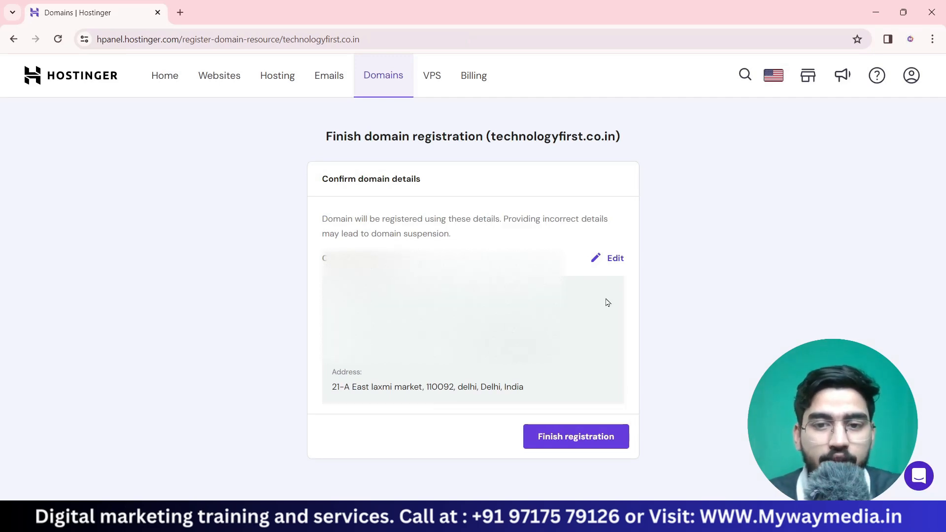
- Finish registering technologyfirst.co.in with the existing contact details and continue to its domain overview
click(591, 438)
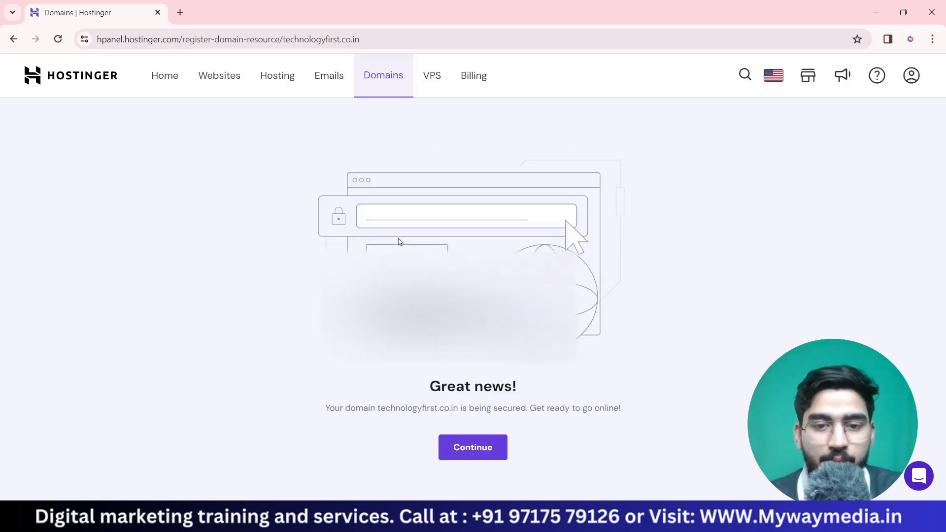
click(475, 449)
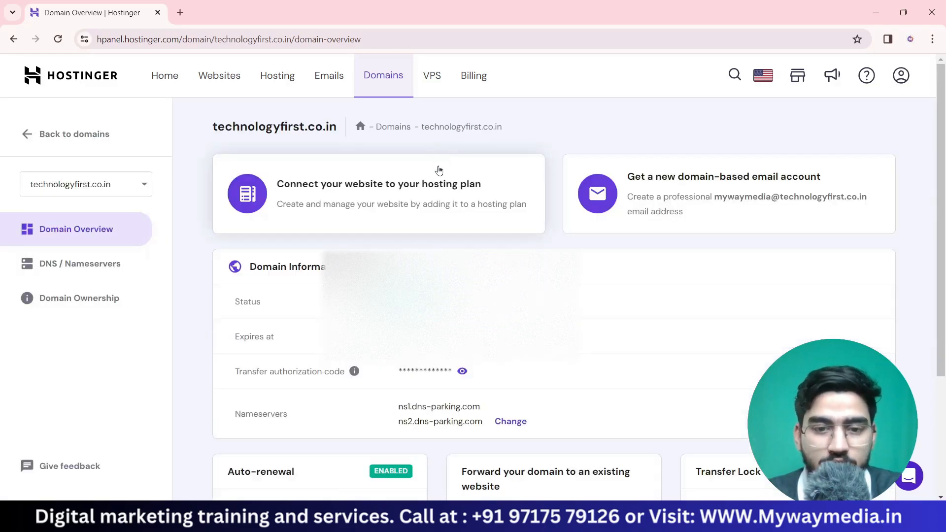
- Review the domain overview of technologyfirst.co.in and start connecting its website to the hosting plan
scroll(418, 289, down, 3)
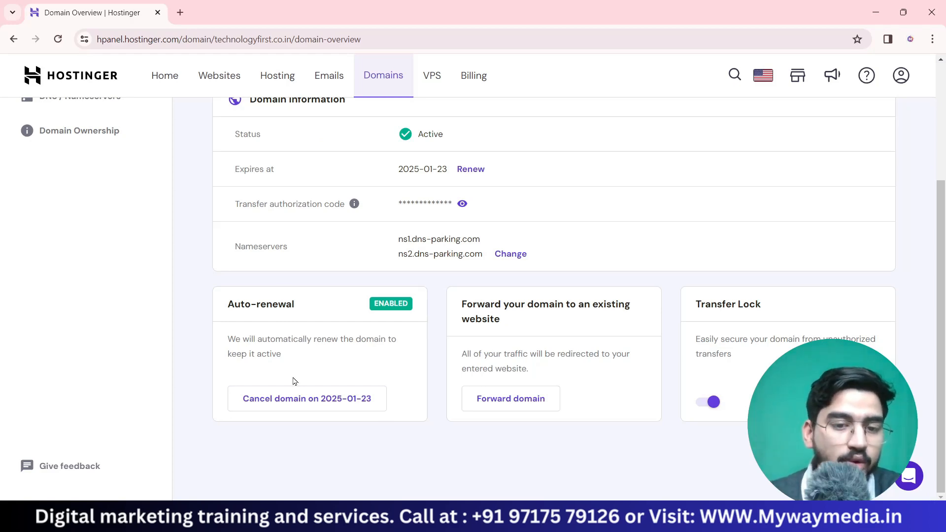
scroll(295, 381, up, 5)
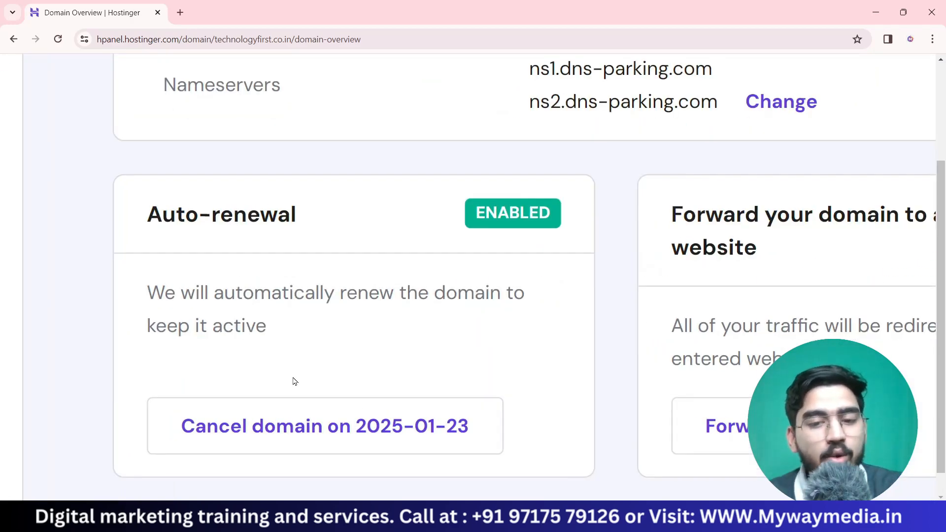
scroll(295, 381, down, 5)
scroll(380, 384, up, 3)
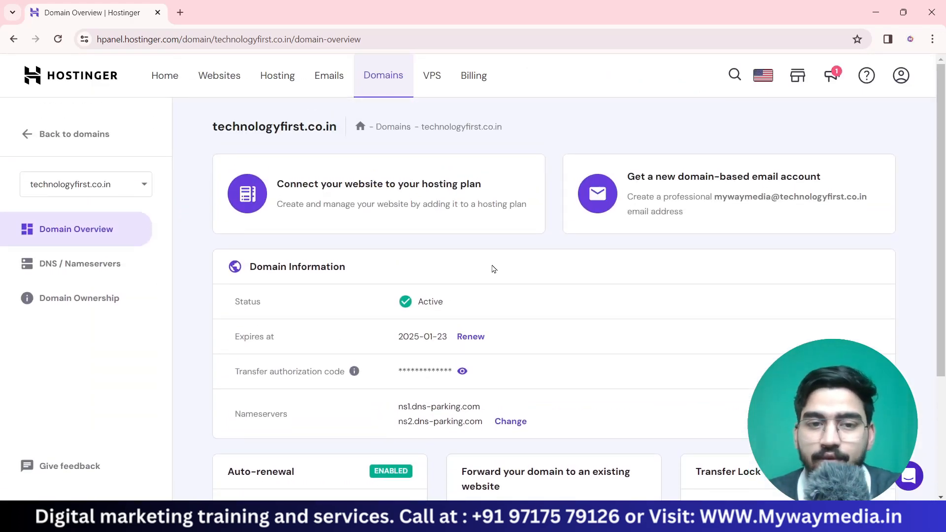
scroll(301, 209, up, 4)
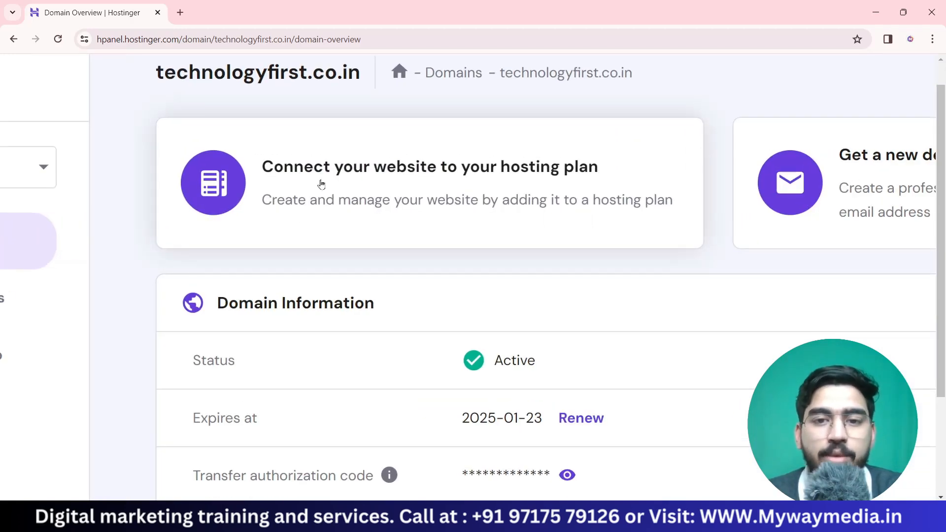
scroll(320, 184, down, 5)
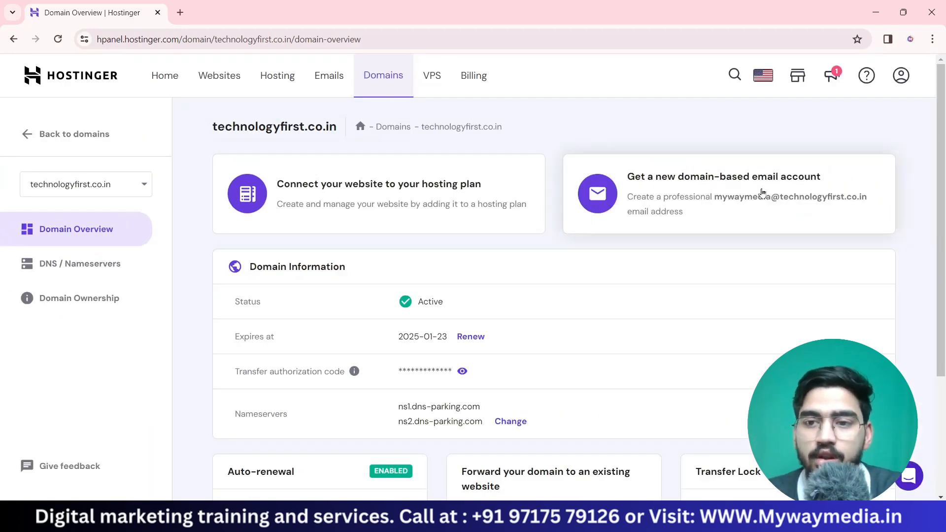
click(386, 197)
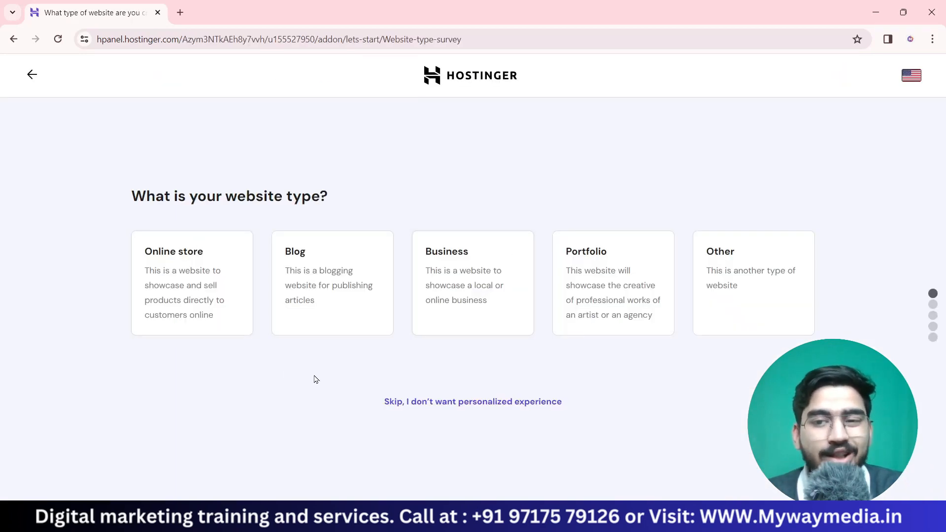
- Skip the website type survey and choose to create a new website with WordPress as the platform
click(419, 401)
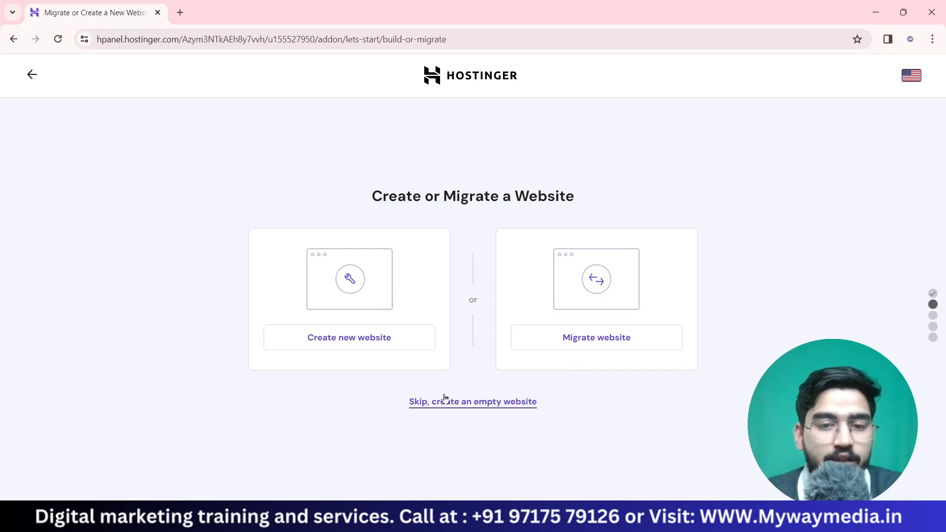
click(377, 348)
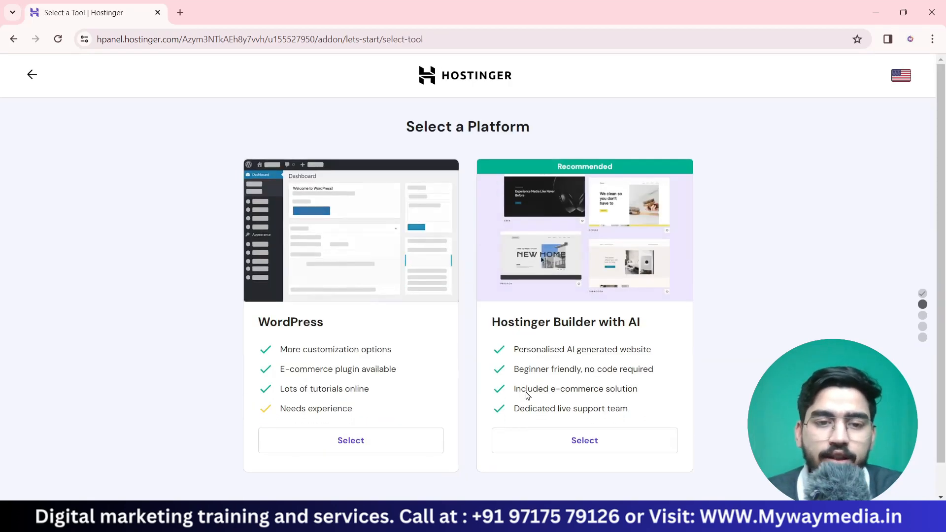
click(364, 436)
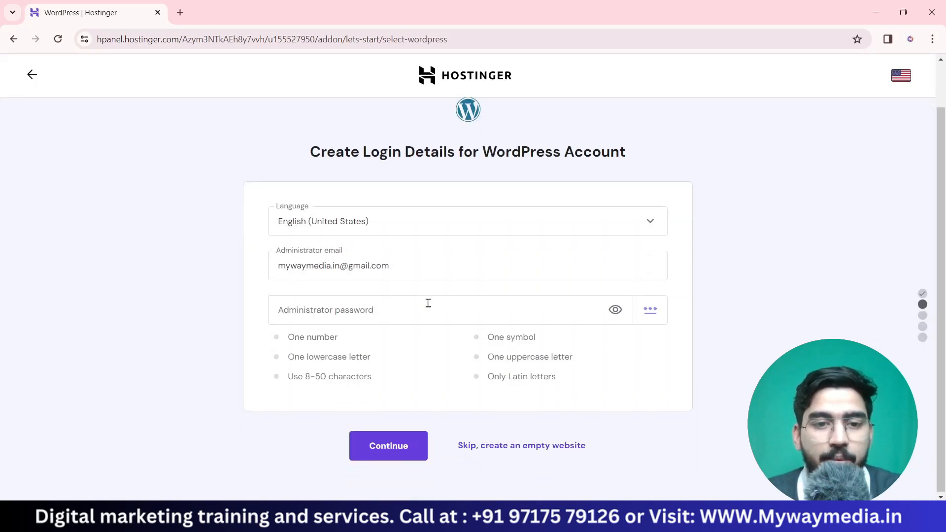
- Enter an administrator password for the WordPress account, keeping the prefilled language and administrator email, and continue to the plugin selection
triple_click(419, 266)
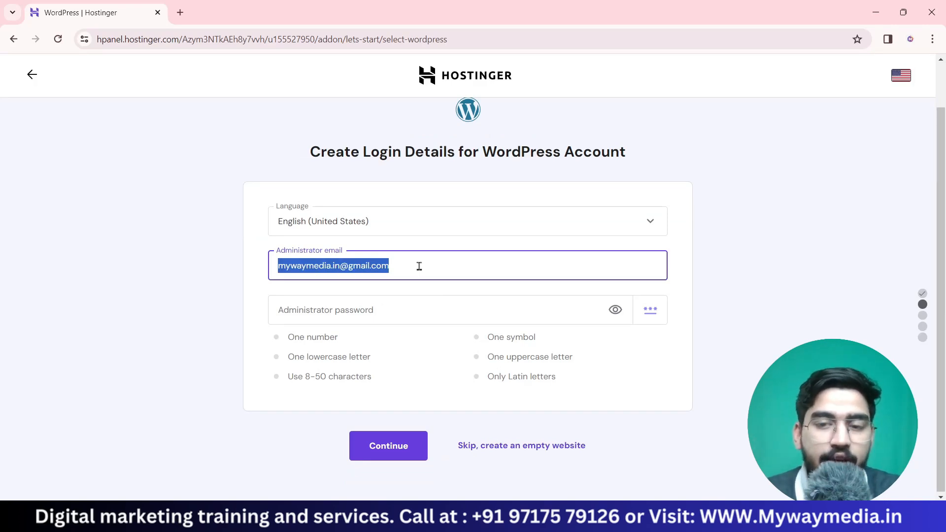
click(156, 162)
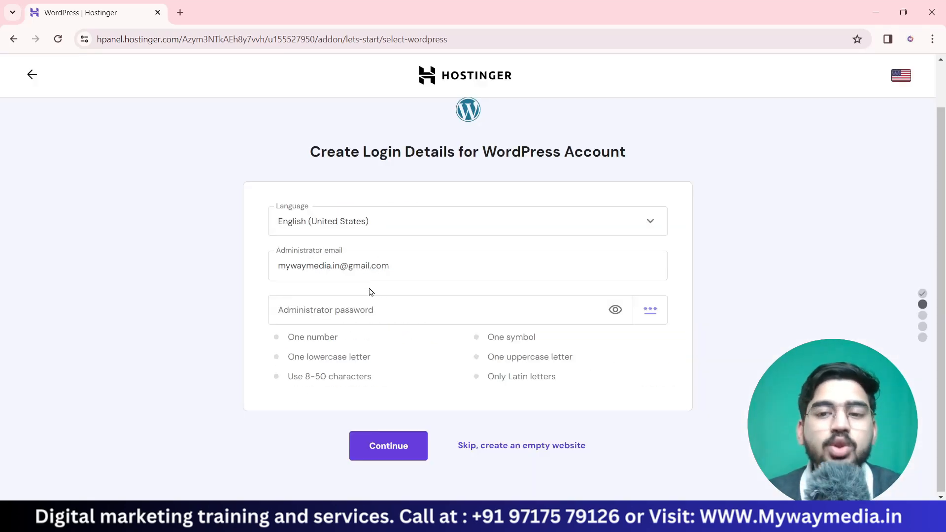
click(323, 314)
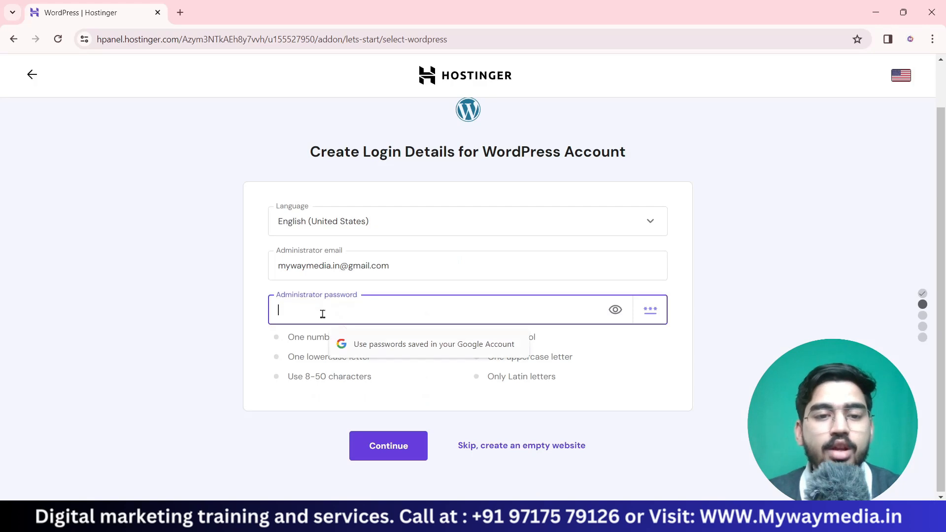
text(@)
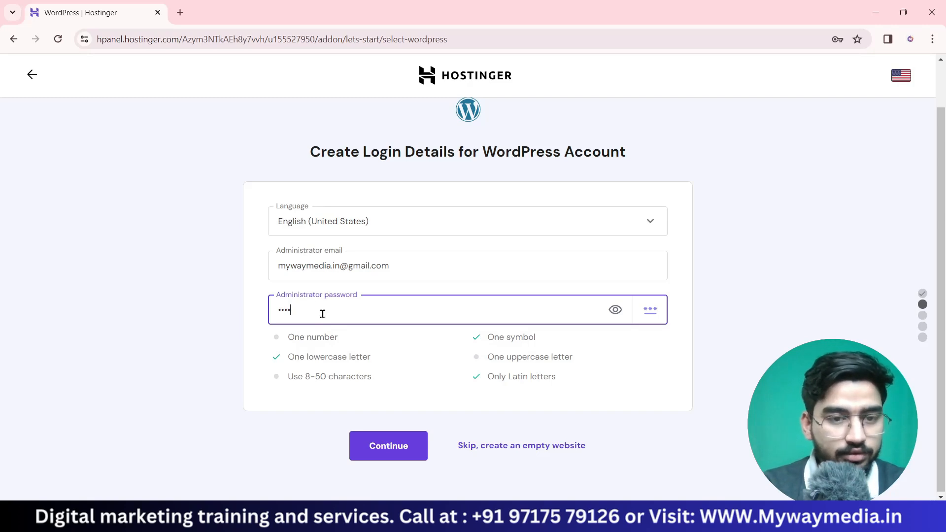
key(BackSpace)
key(BackSpace)
key(BackSpace)
key(BackSpace)
text(@m)
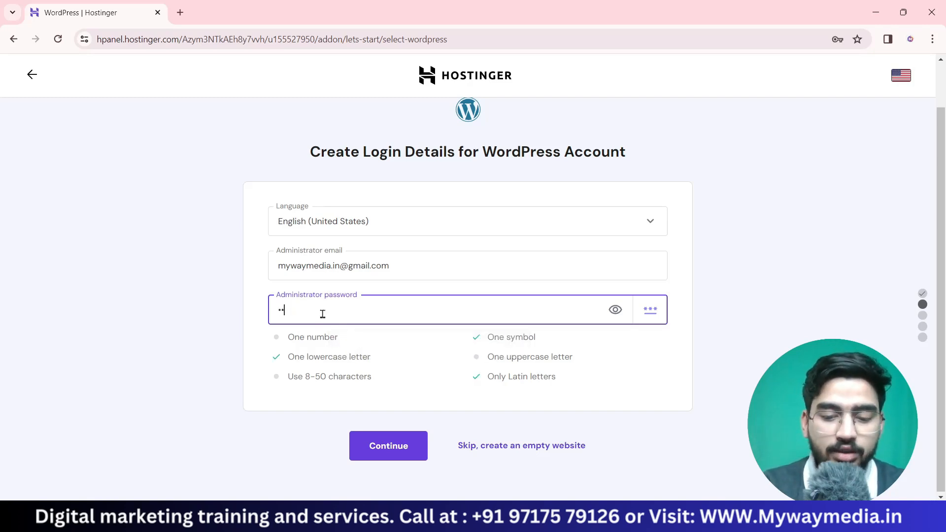
text(•••••••••)
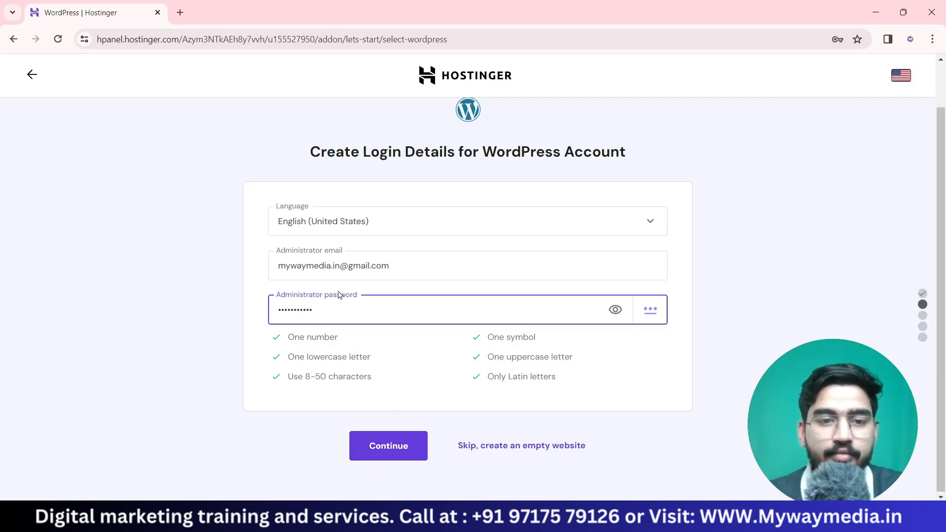
click(406, 440)
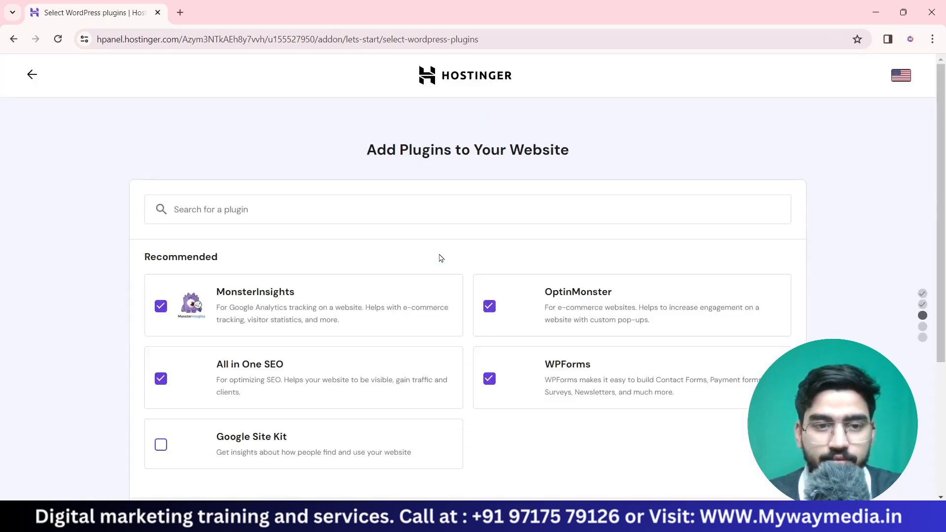
- Skip the recommended plugins and select the Astra theme for the website
scroll(441, 258, down, 1)
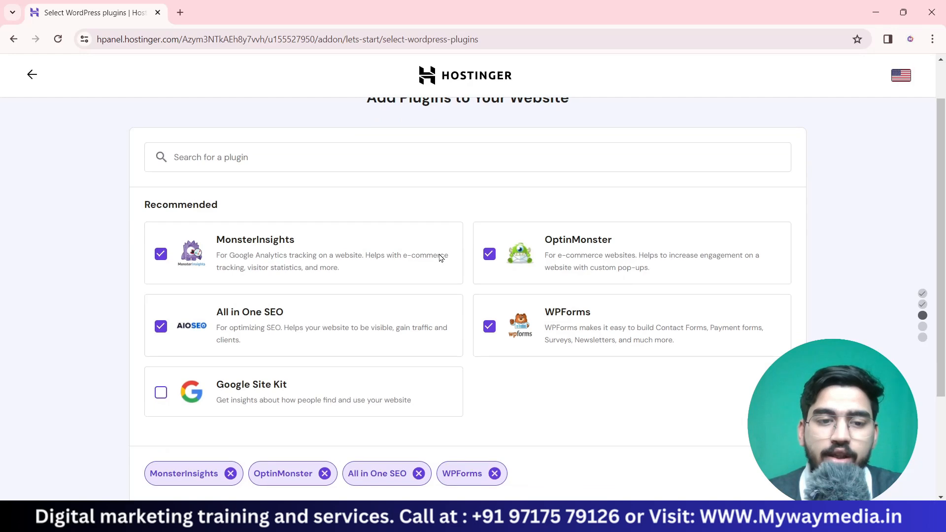
scroll(441, 258, down, 3)
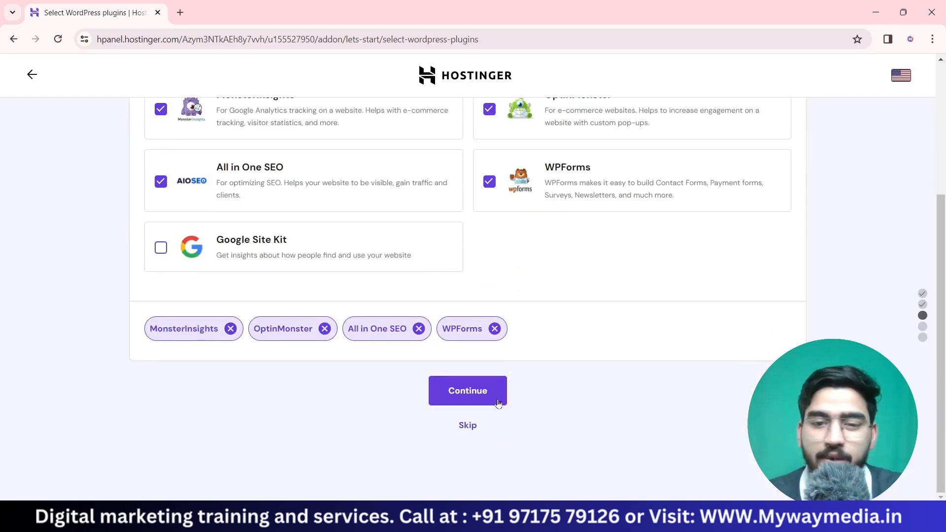
click(470, 427)
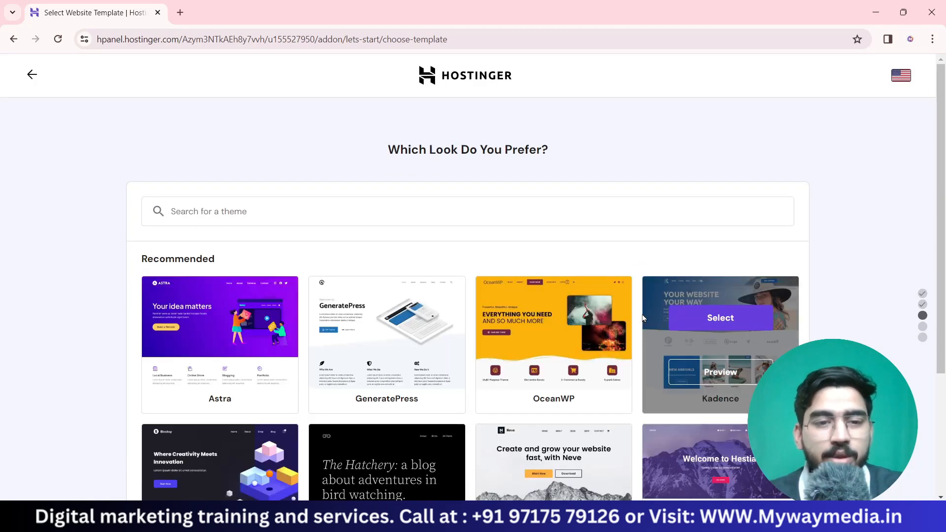
scroll(586, 317, down, 2)
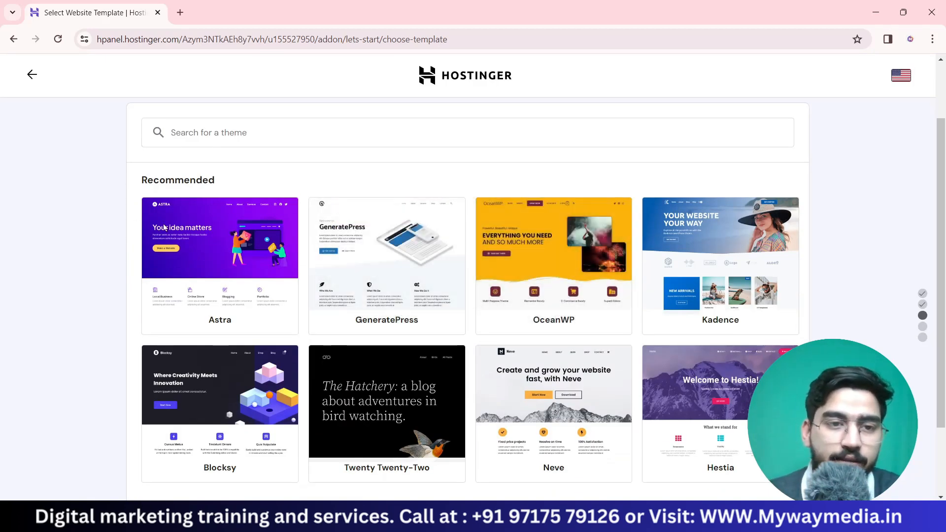
click(182, 231)
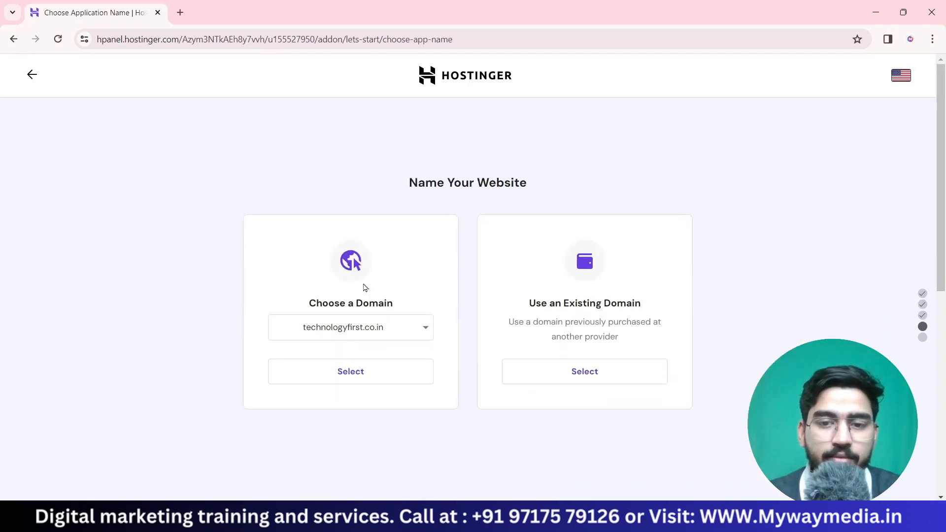
- Choose technologyfirst.co.in as the website's domain and start the website setup
scroll(451, 308, down, 1)
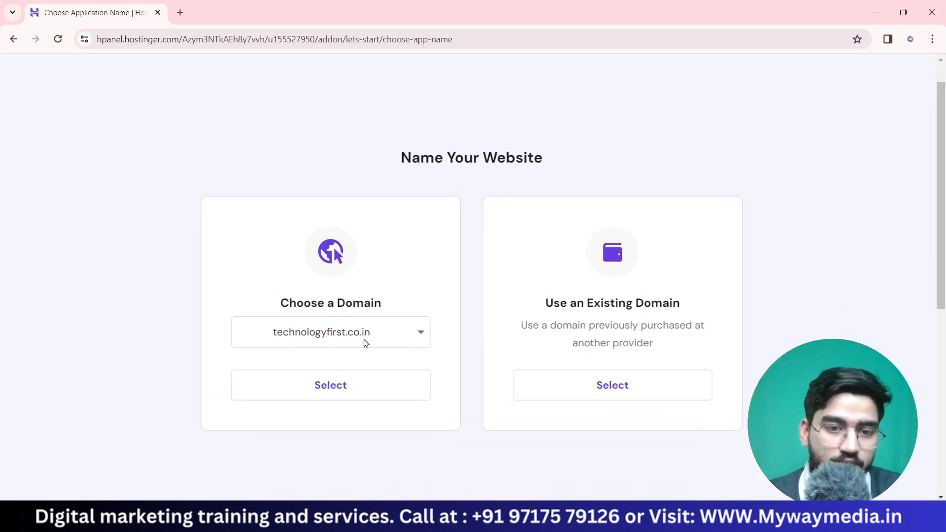
click(403, 334)
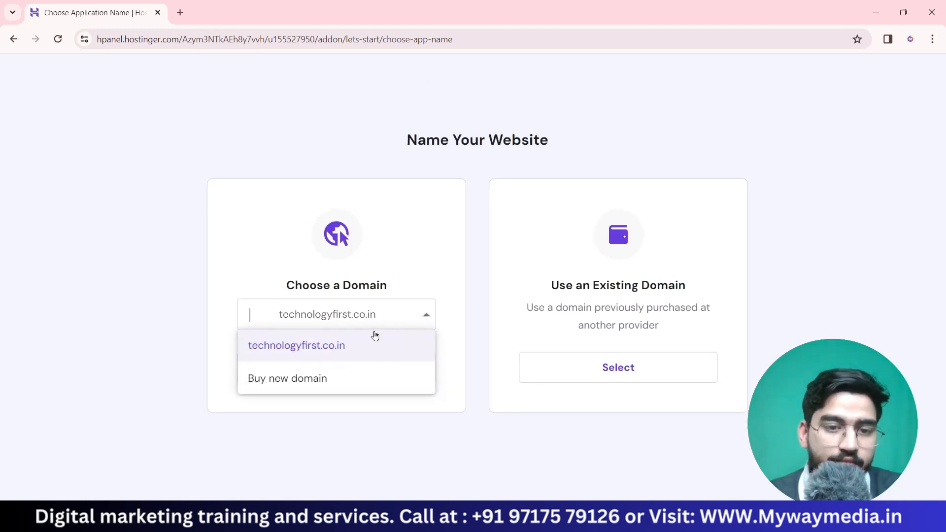
click(373, 337)
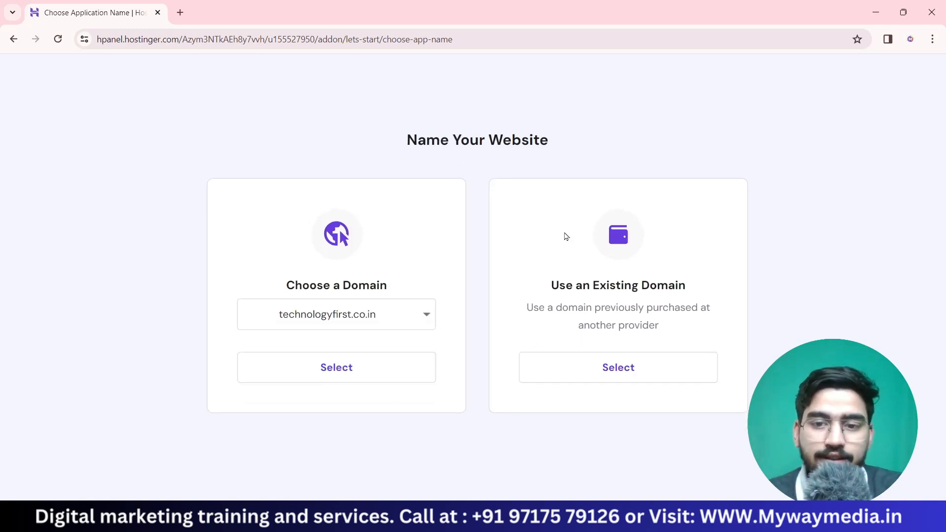
click(311, 375)
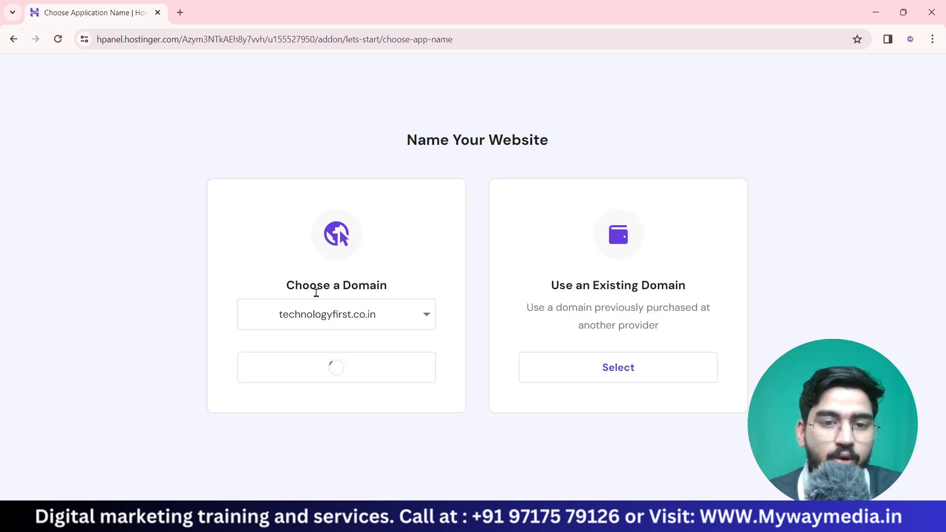
- Open the new website's management dashboard from the setup completion page and examine its overview
scroll(316, 293, up, 3)
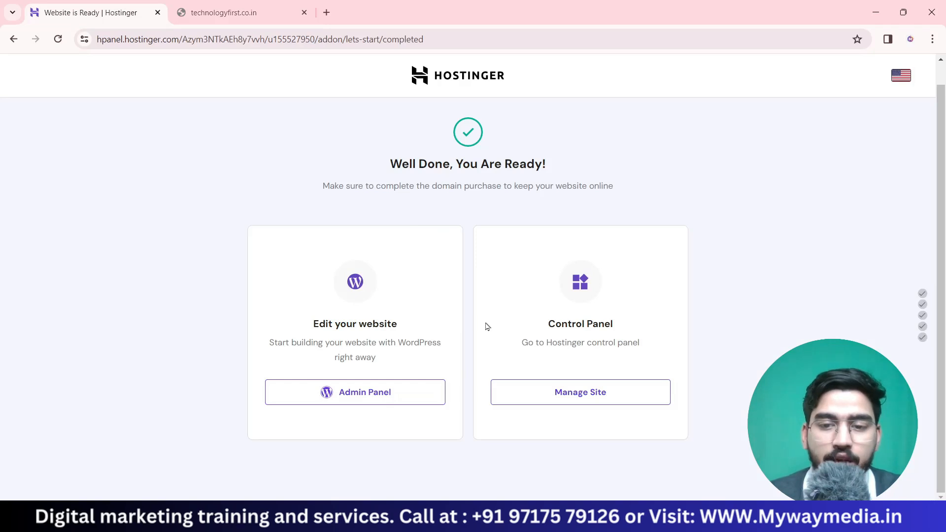
click(604, 391)
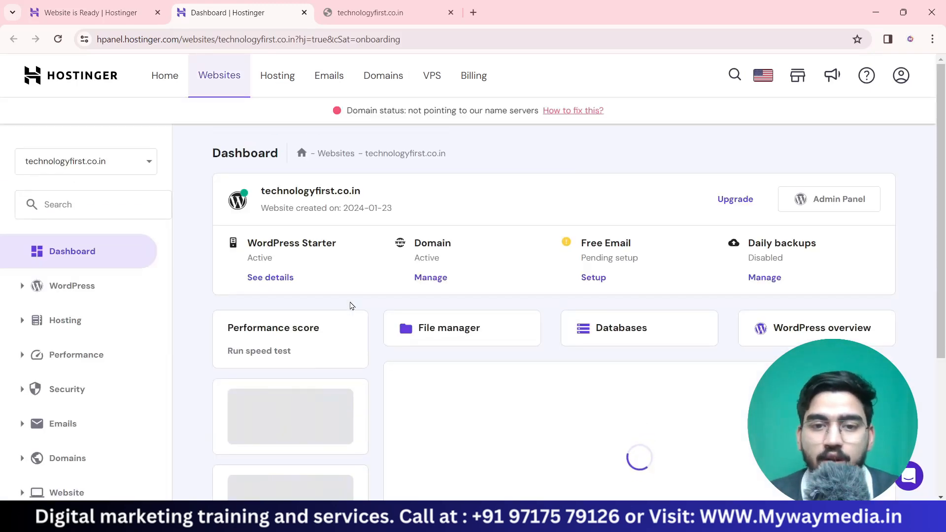
scroll(278, 207, up, 5)
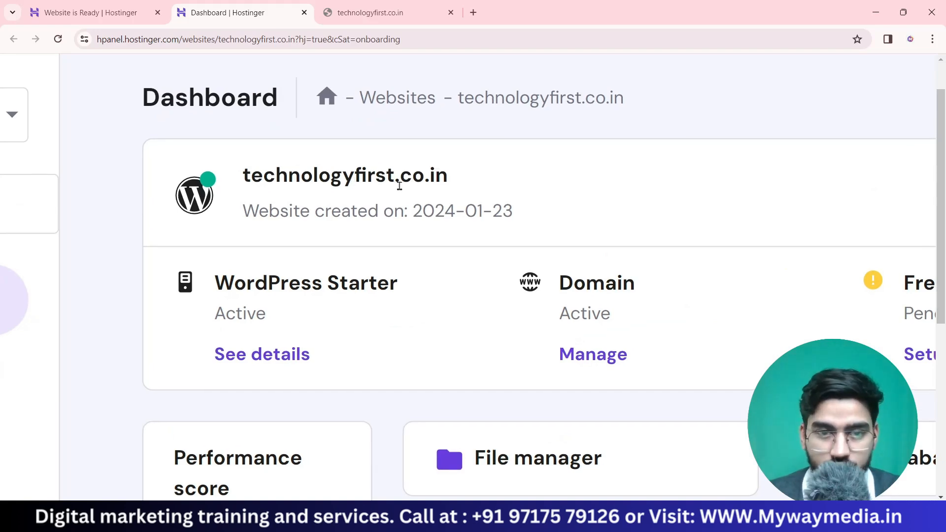
- Visit technologyfirst.co.in in a new browser tab to check whether the site loads, and return to its Hostinger dashboard
click(467, 14)
text(tech)
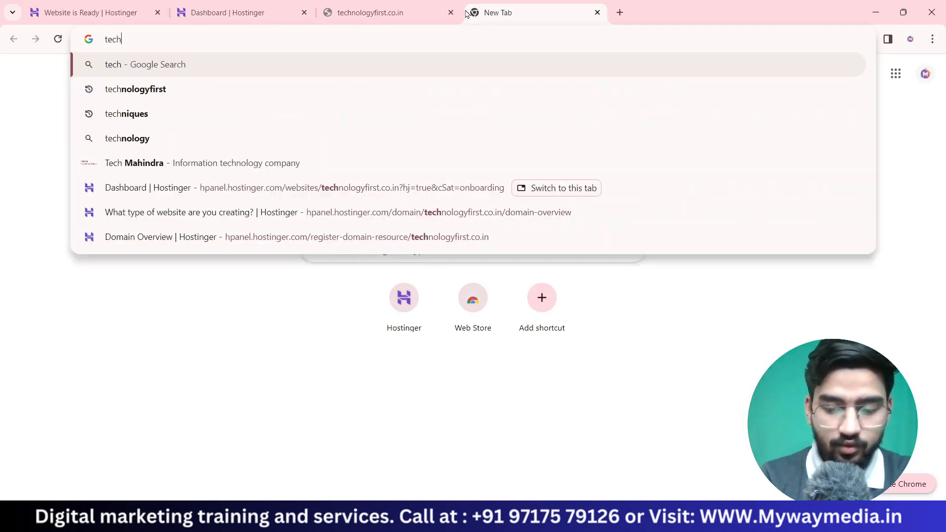
key(Down)
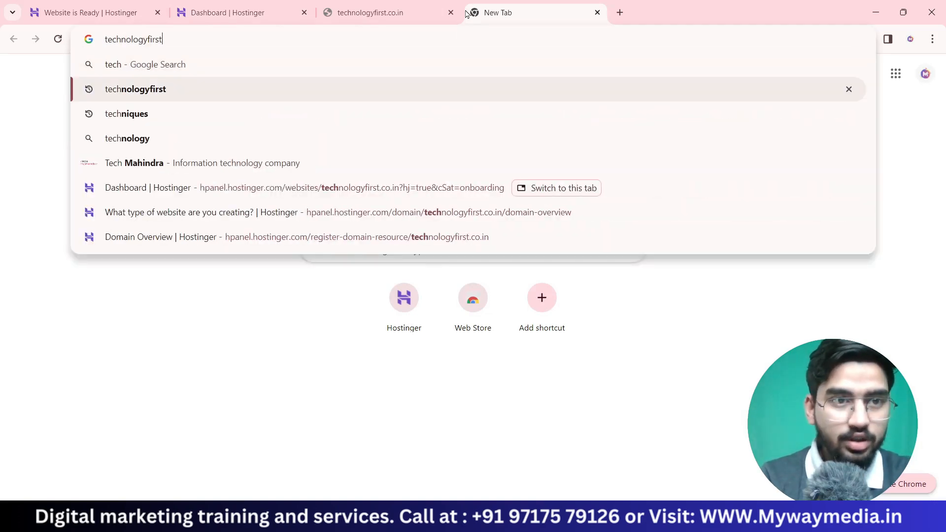
text(co)
key(BackSpace)
key(BackSpace)
text(.co.in)
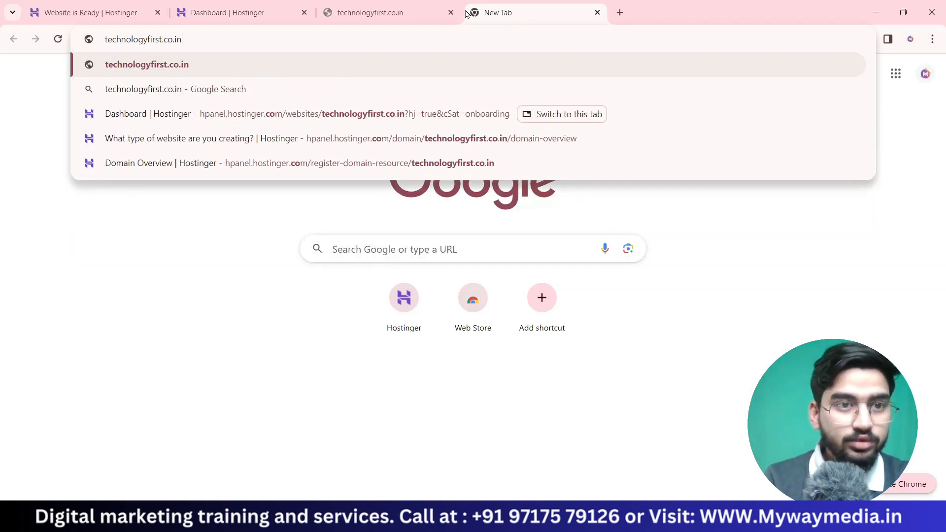
key(Return)
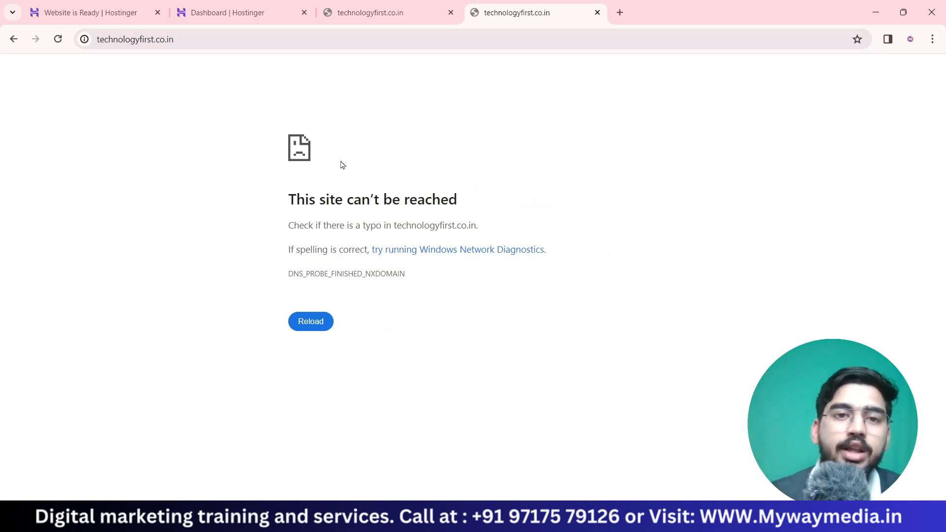
click(262, 19)
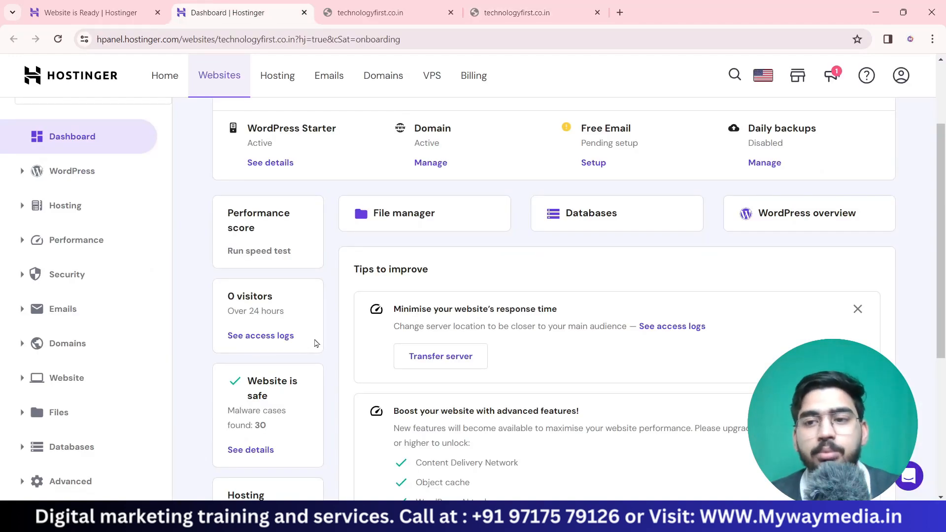